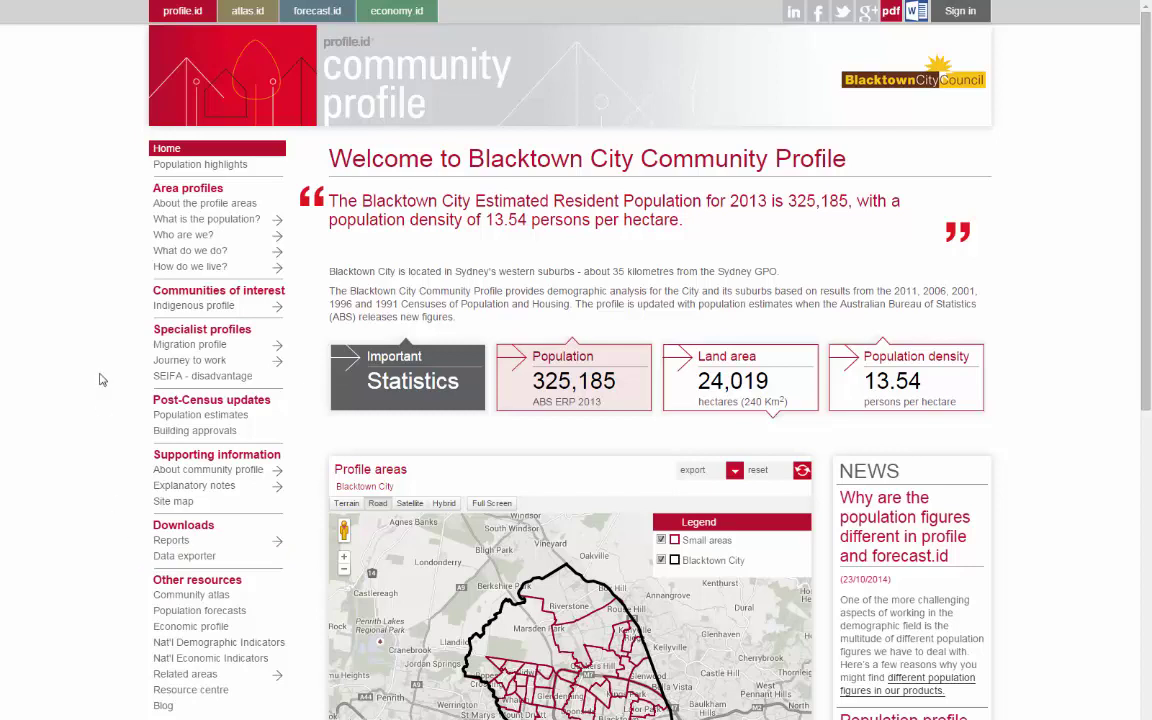
Open the Birthplace profile under Who are we? and look through its available areas, benchmark areas and comparison years.
{"action": "mouse_move", "coordinate": [257, 242]}
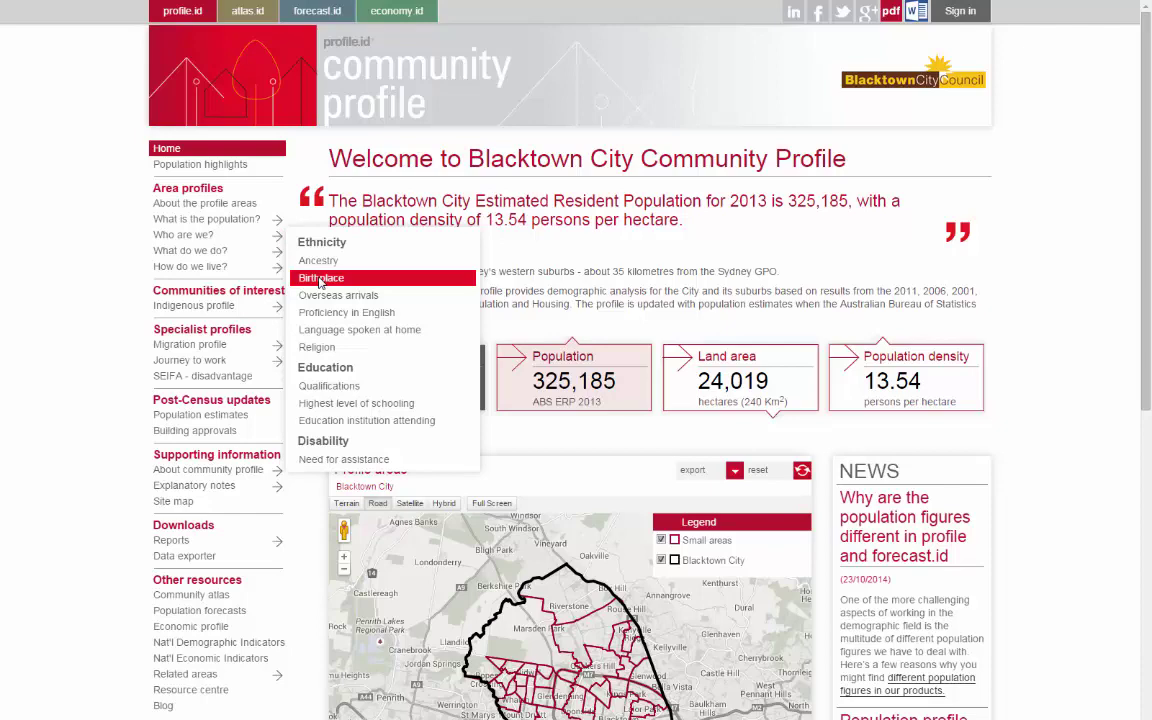
{"action": "left_click", "coordinate": [320, 280]}
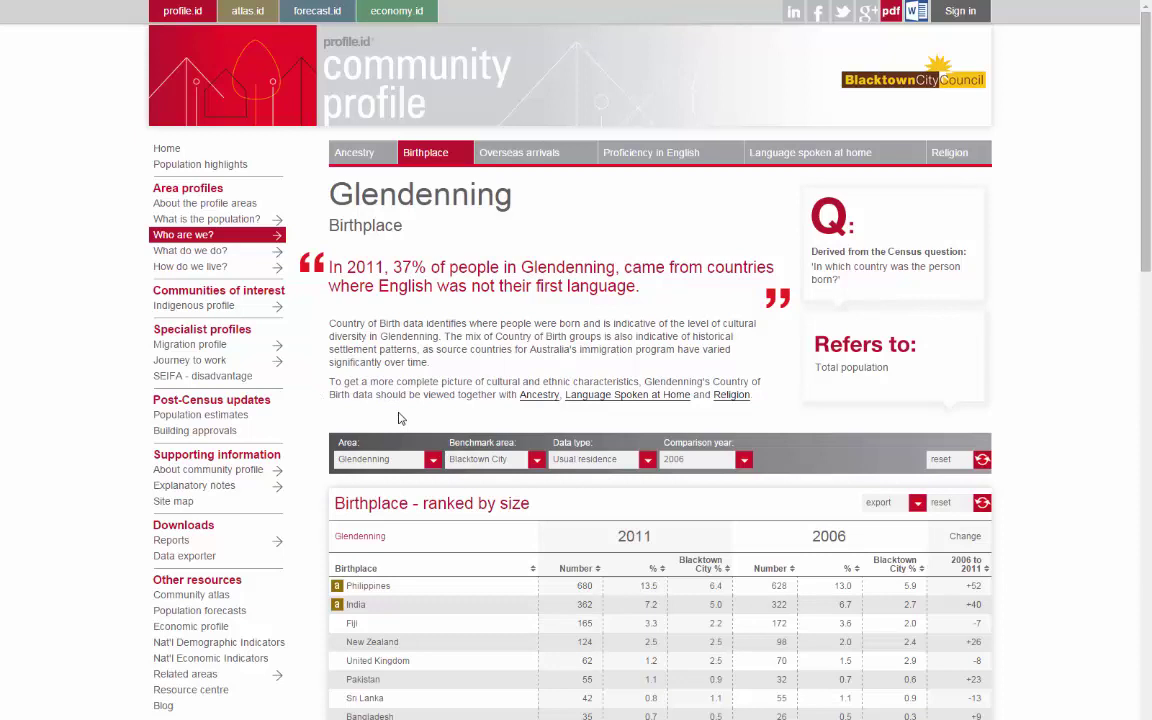
{"action": "left_click", "coordinate": [405, 461]}
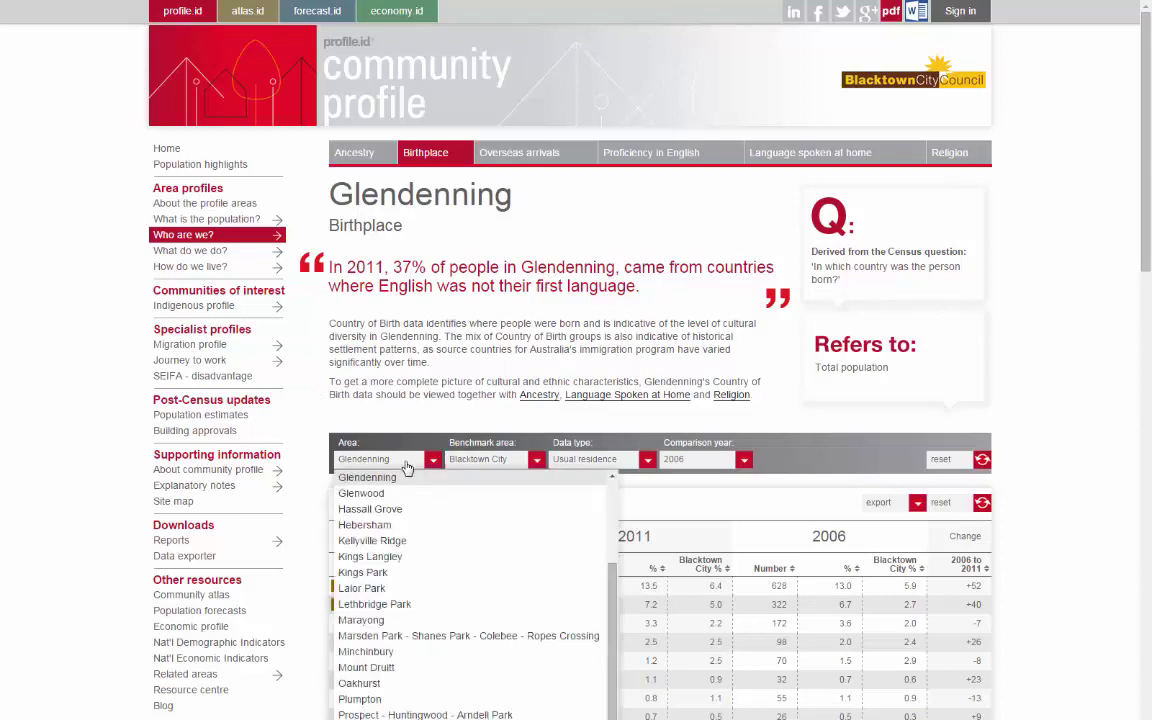
{"action": "left_click", "coordinate": [407, 466]}
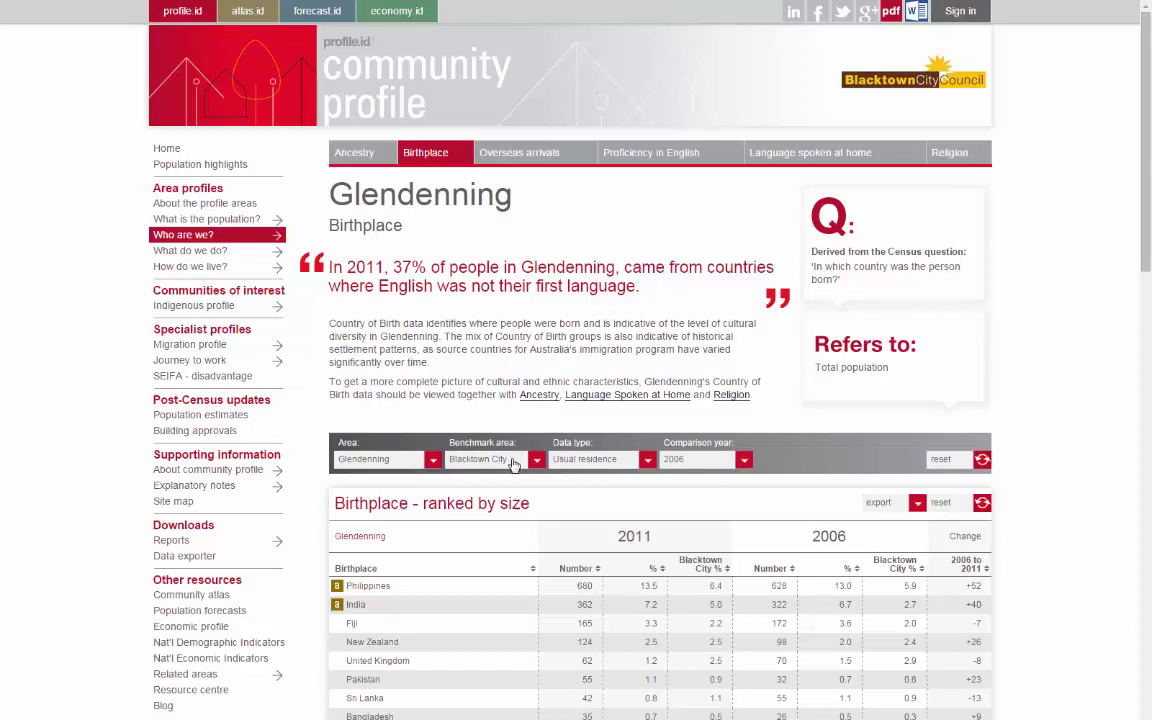
{"action": "left_click", "coordinate": [514, 465]}
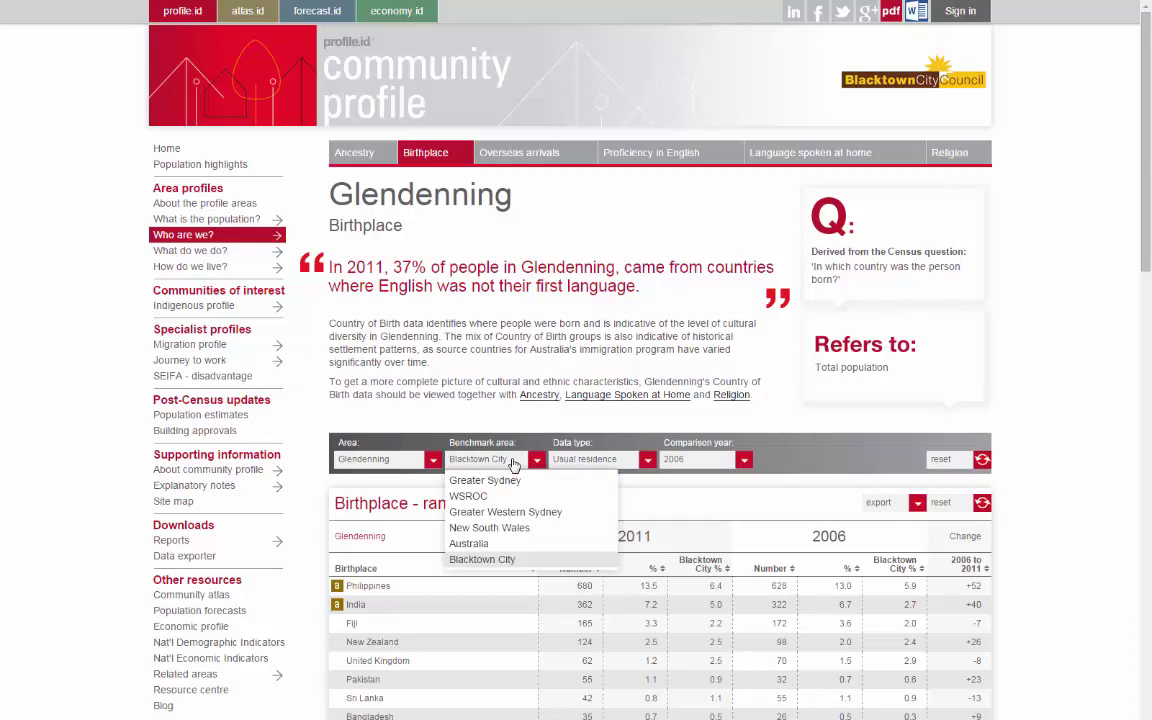
{"action": "left_click", "coordinate": [514, 465]}
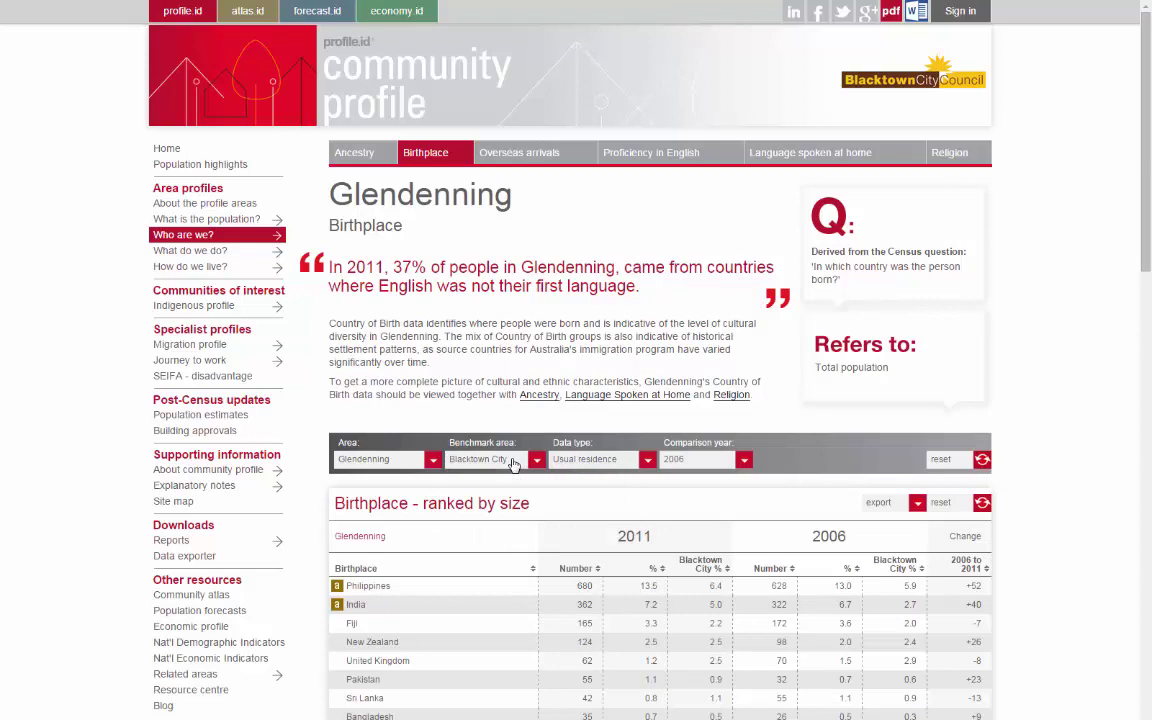
{"action": "left_click", "coordinate": [680, 464]}
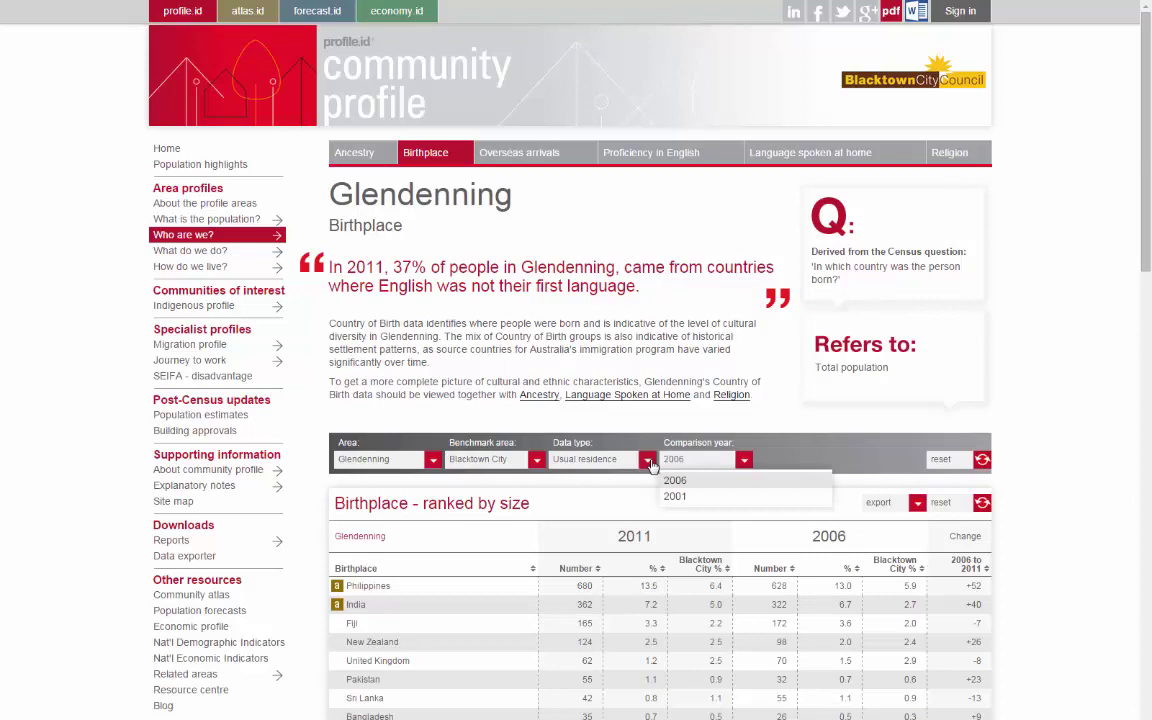
{"action": "left_click", "coordinate": [648, 462]}
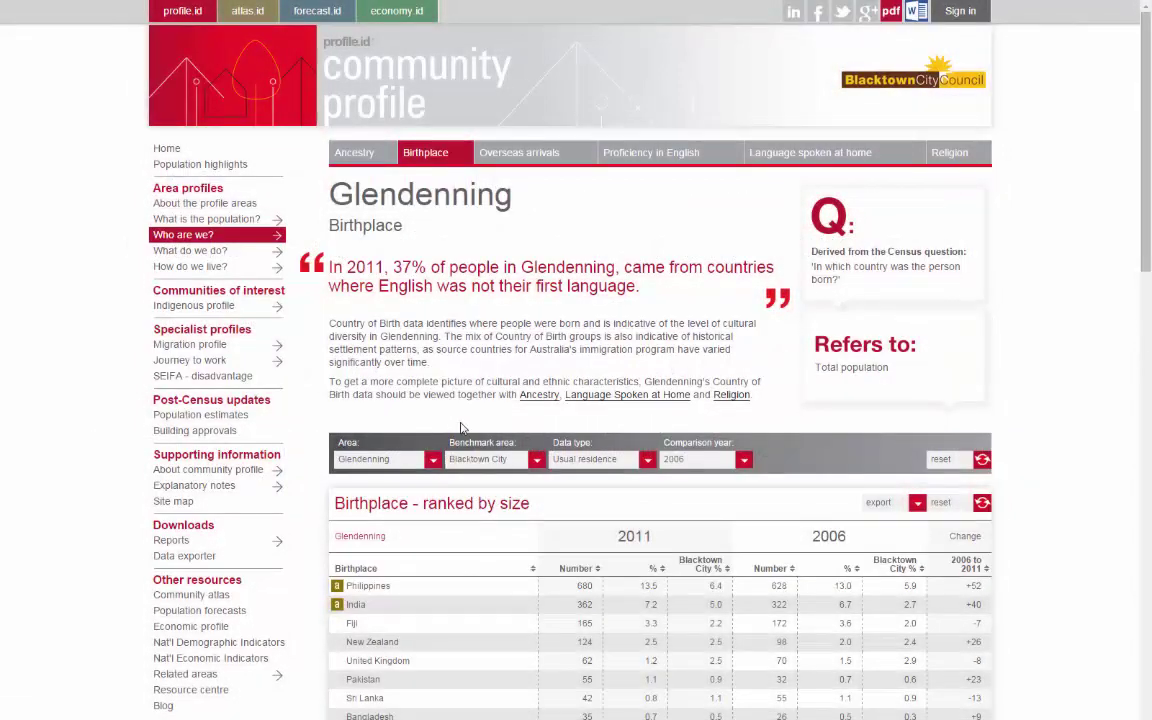
Switch the profile area to Blacktown City and expand the full ranked birthplace list to find Burma (Myanmar).
{"action": "left_click", "coordinate": [419, 465]}
{"action": "left_click", "coordinate": [380, 459]}
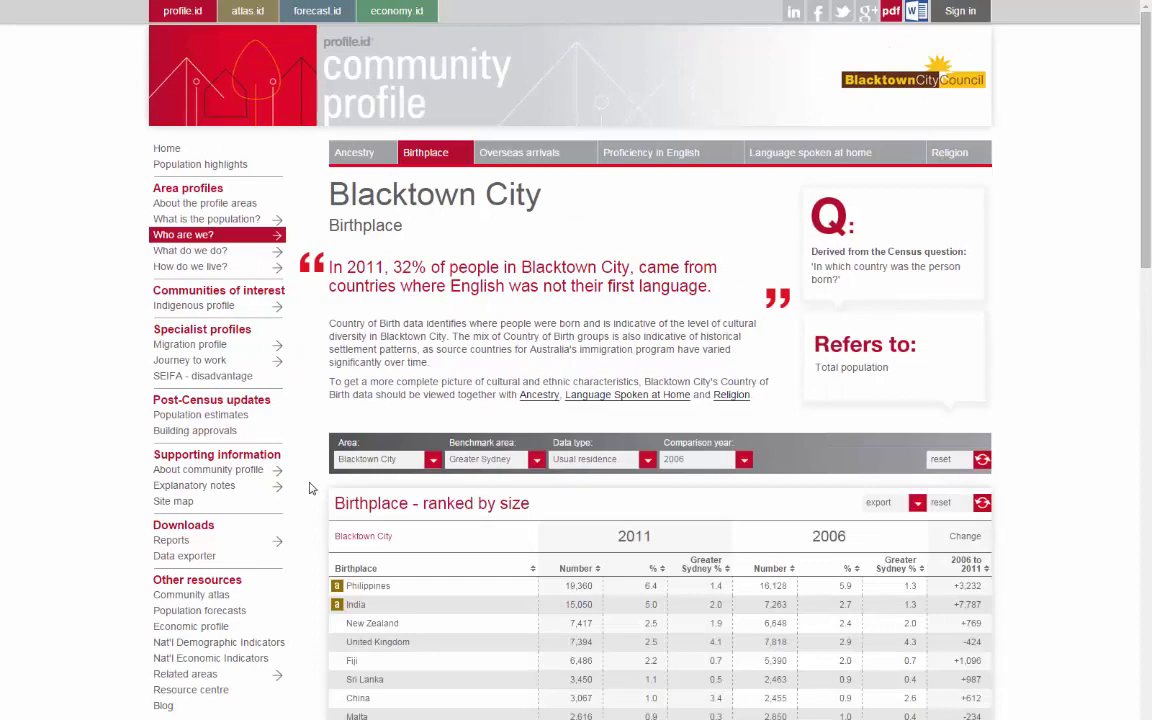
{"action": "scroll", "coordinate": [309, 488], "scroll_direction": "down", "scroll_amount": 2}
{"action": "scroll", "coordinate": [309, 488], "scroll_direction": "down", "scroll_amount": 2}
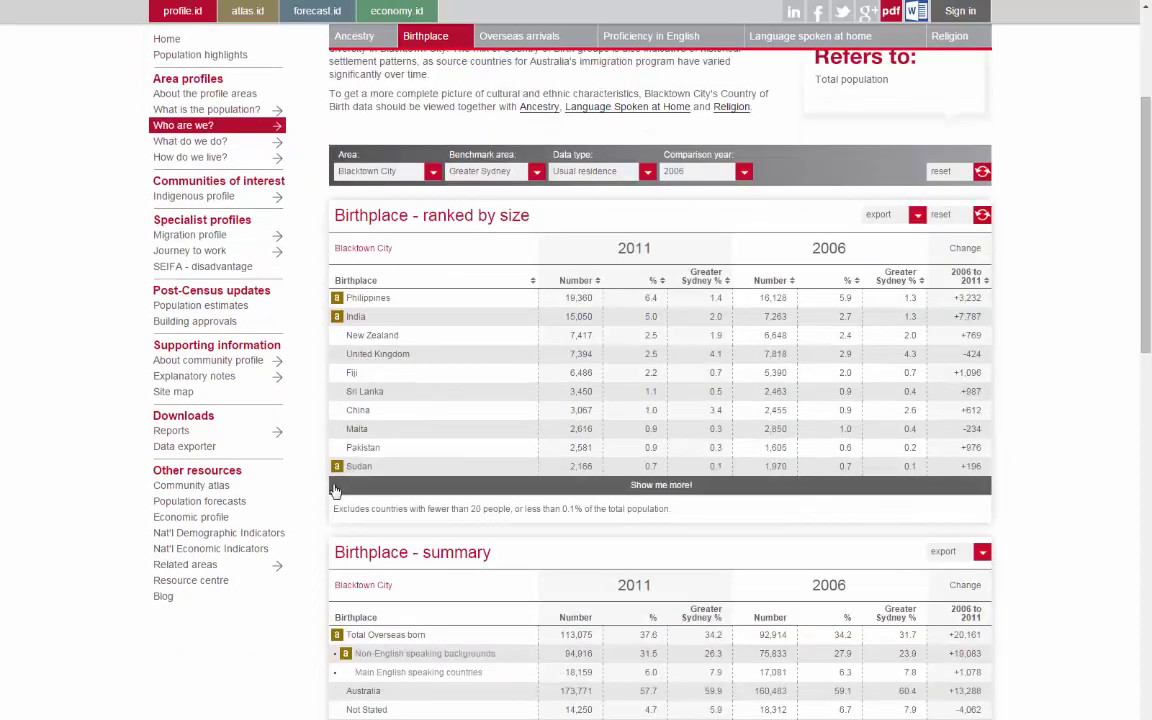
{"action": "left_click", "coordinate": [333, 486]}
{"action": "scroll", "coordinate": [319, 489], "scroll_direction": "down", "scroll_amount": 6}
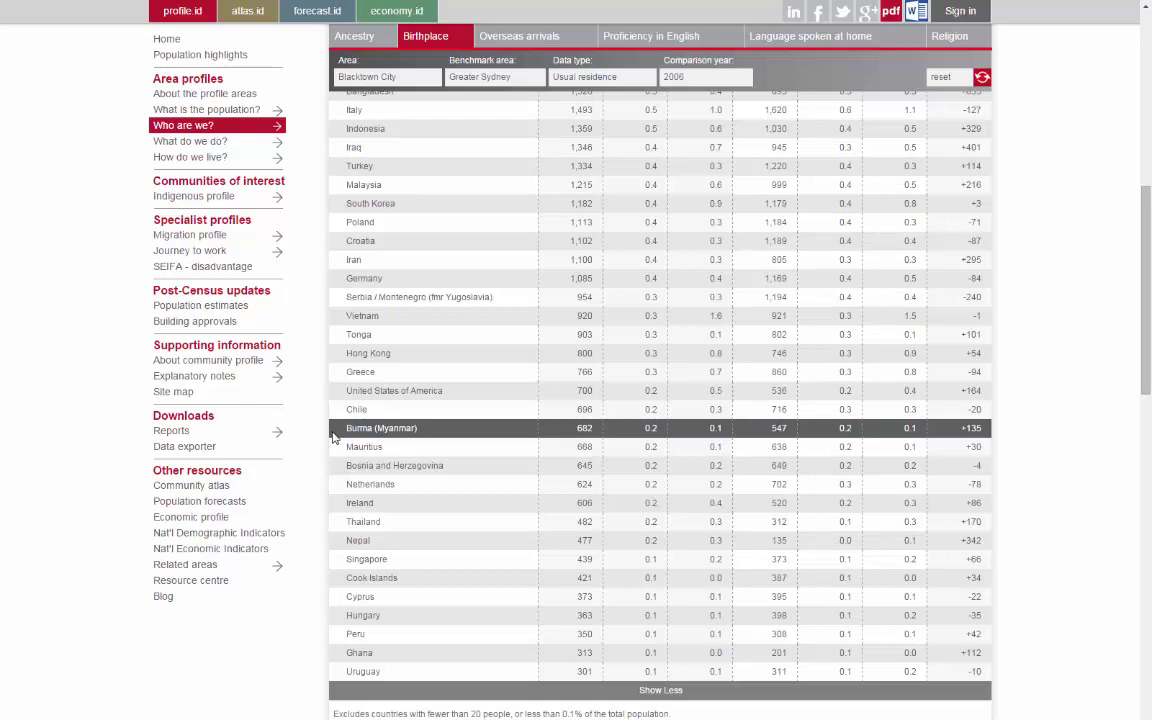
In the Data exporter, include 2001 in the selected years and proceed to topic selection.
{"action": "left_click", "coordinate": [281, 456]}
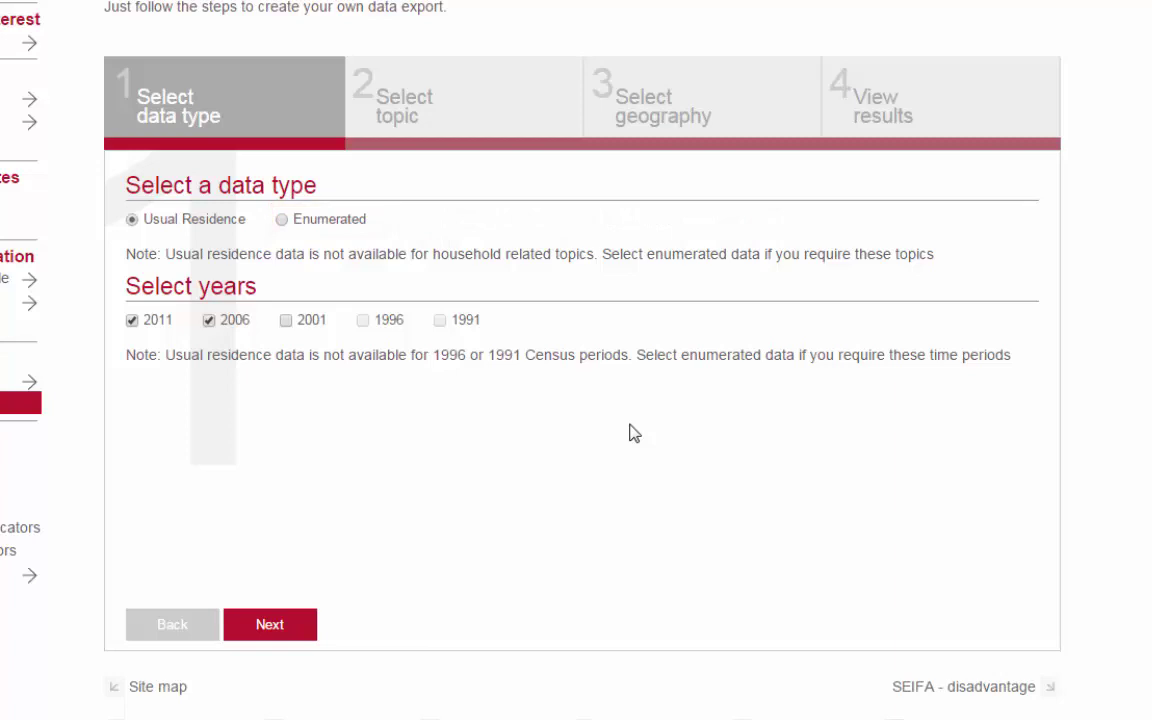
{"action": "left_click", "coordinate": [286, 321]}
{"action": "left_click", "coordinate": [285, 628]}
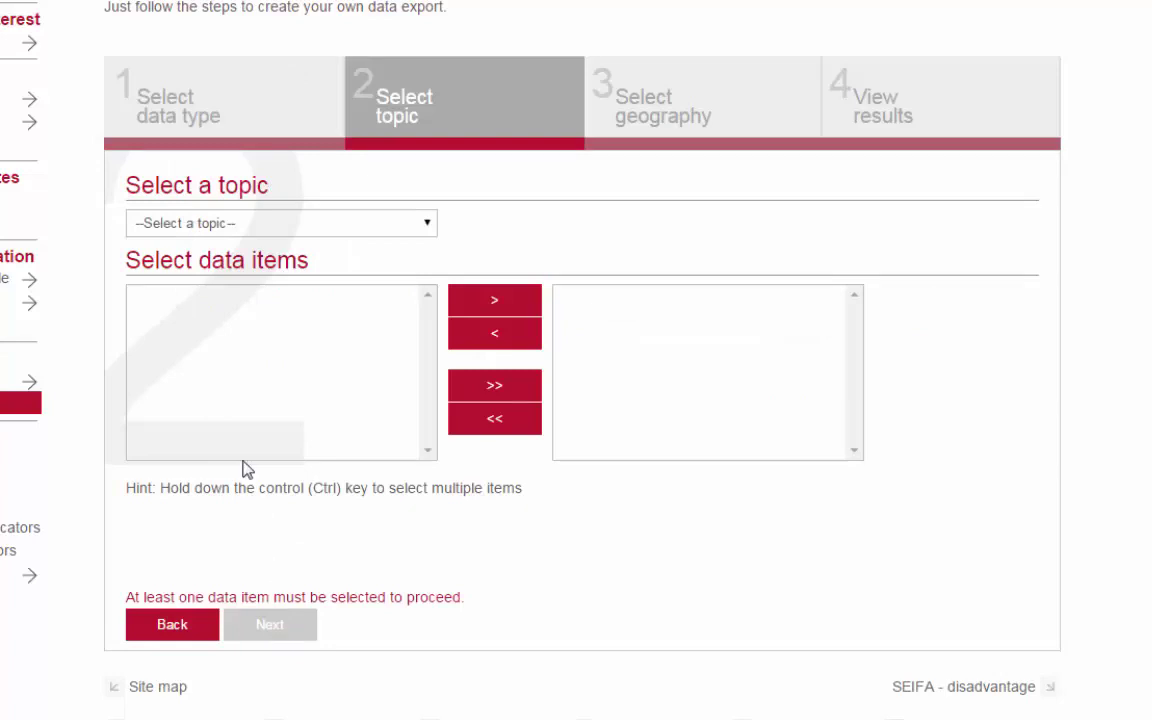
Select the Birthplace topic and add Burma (Myanmar) to the chosen data items.
{"action": "left_click", "coordinate": [221, 230]}
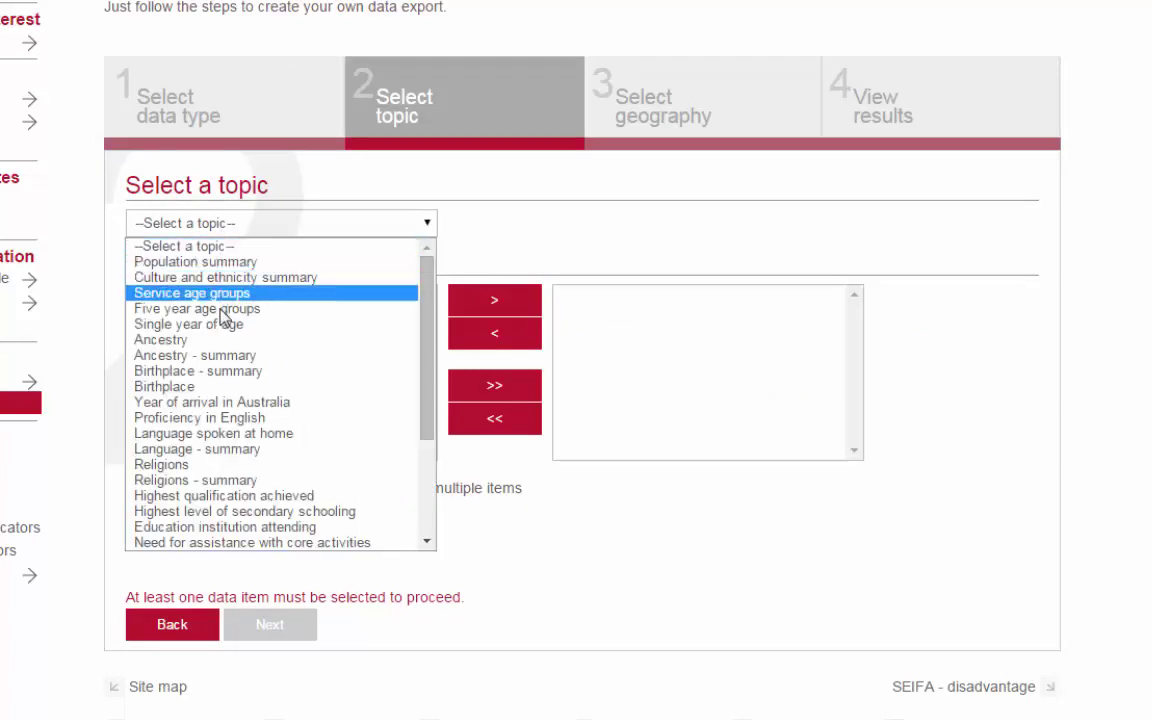
{"action": "left_click", "coordinate": [223, 389]}
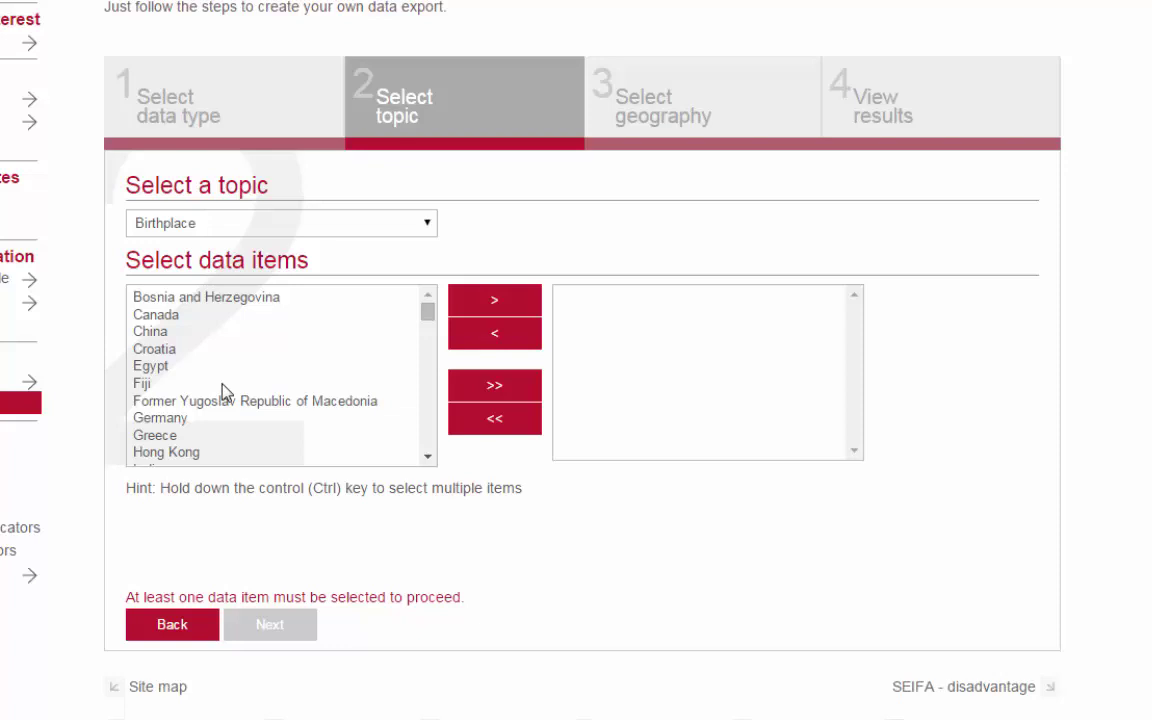
{"action": "scroll", "coordinate": [223, 391], "scroll_direction": "down", "scroll_amount": 10}
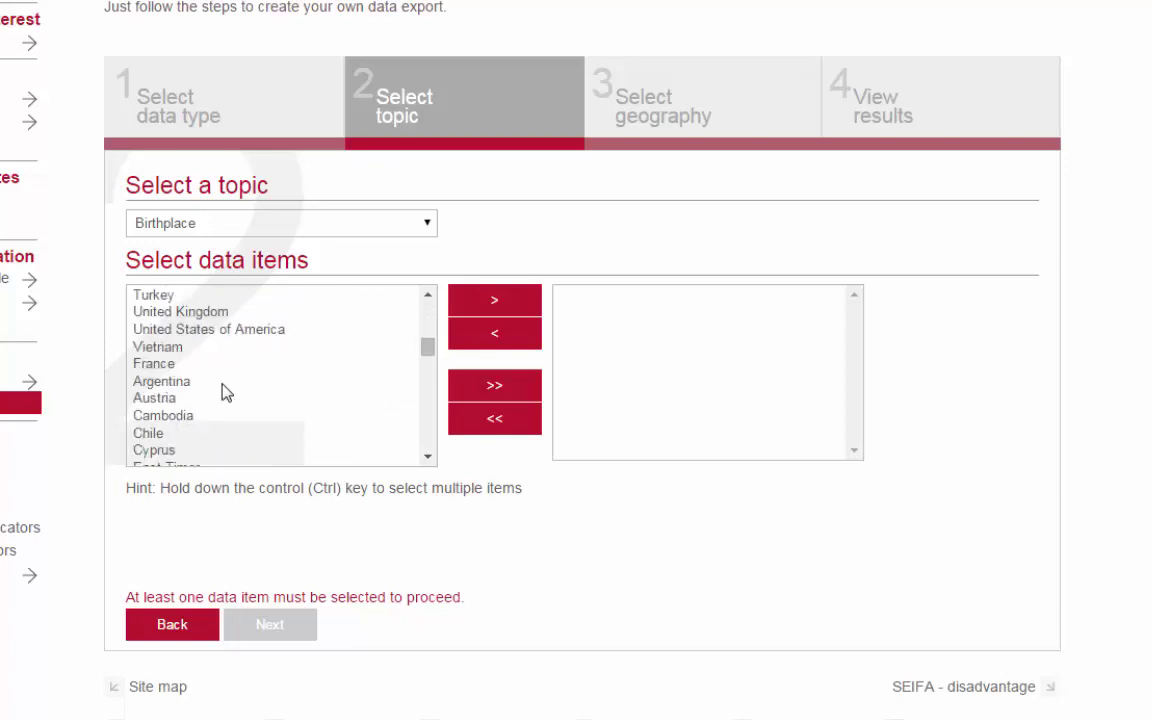
{"action": "scroll", "coordinate": [225, 391], "scroll_direction": "down", "scroll_amount": 2}
{"action": "scroll", "coordinate": [224, 392], "scroll_direction": "down", "scroll_amount": 5}
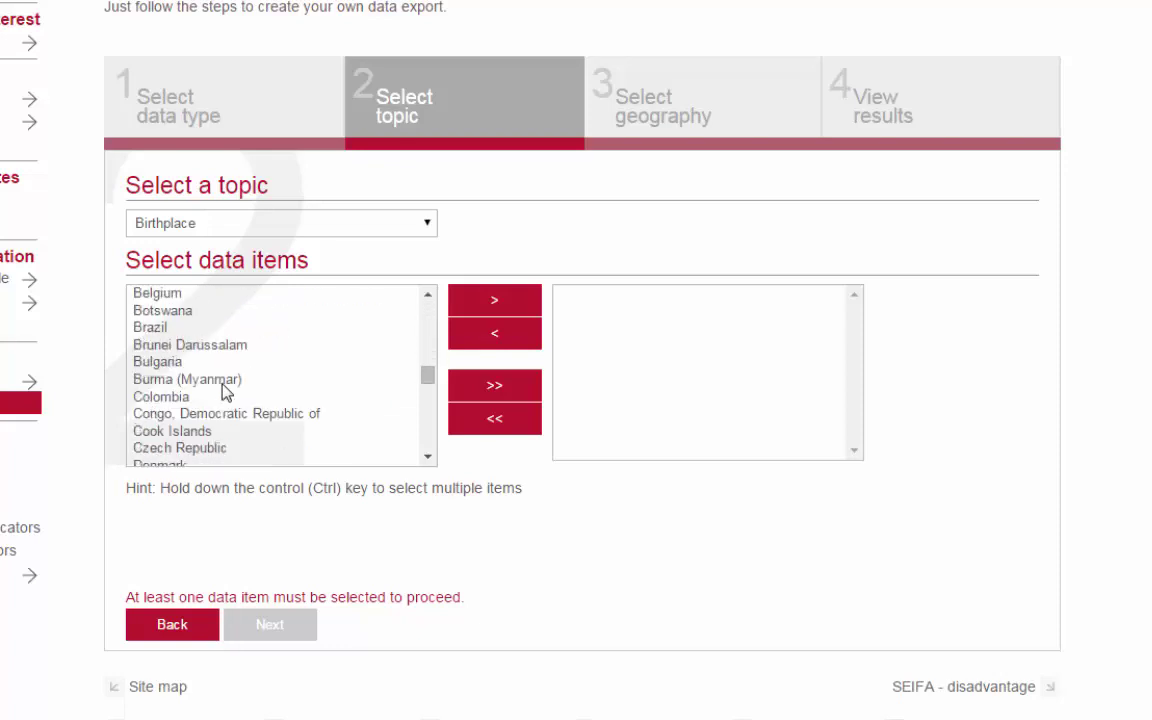
{"action": "left_click", "coordinate": [219, 387]}
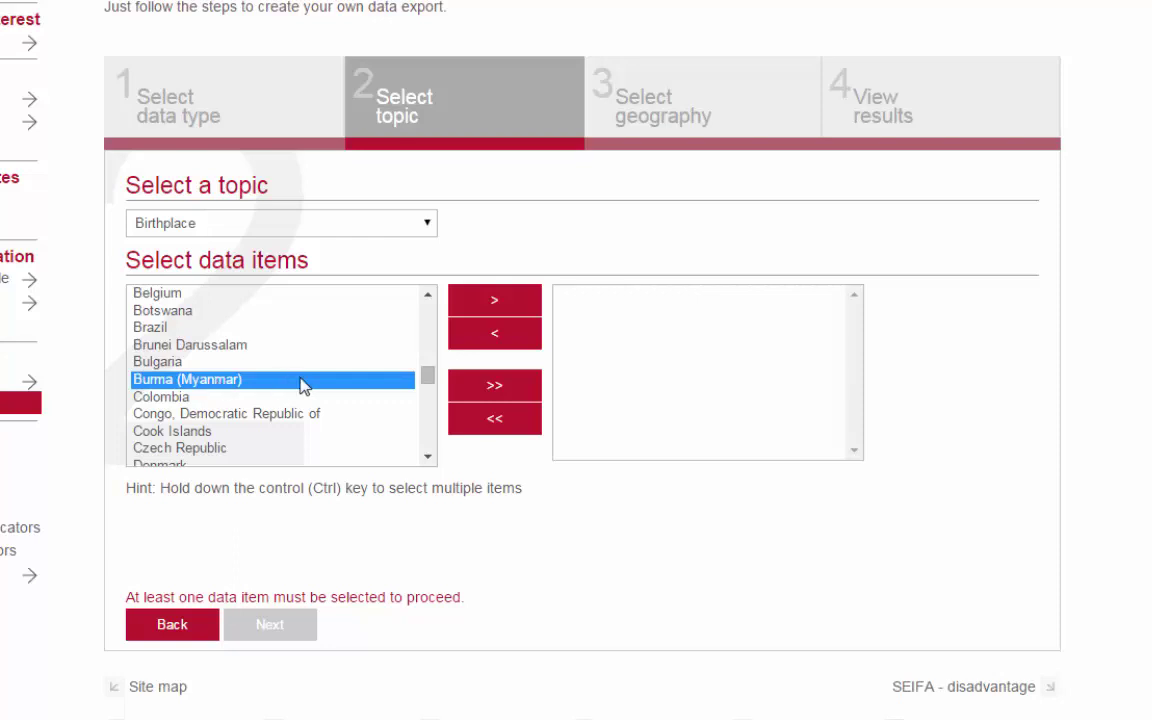
{"action": "left_click", "coordinate": [456, 314]}
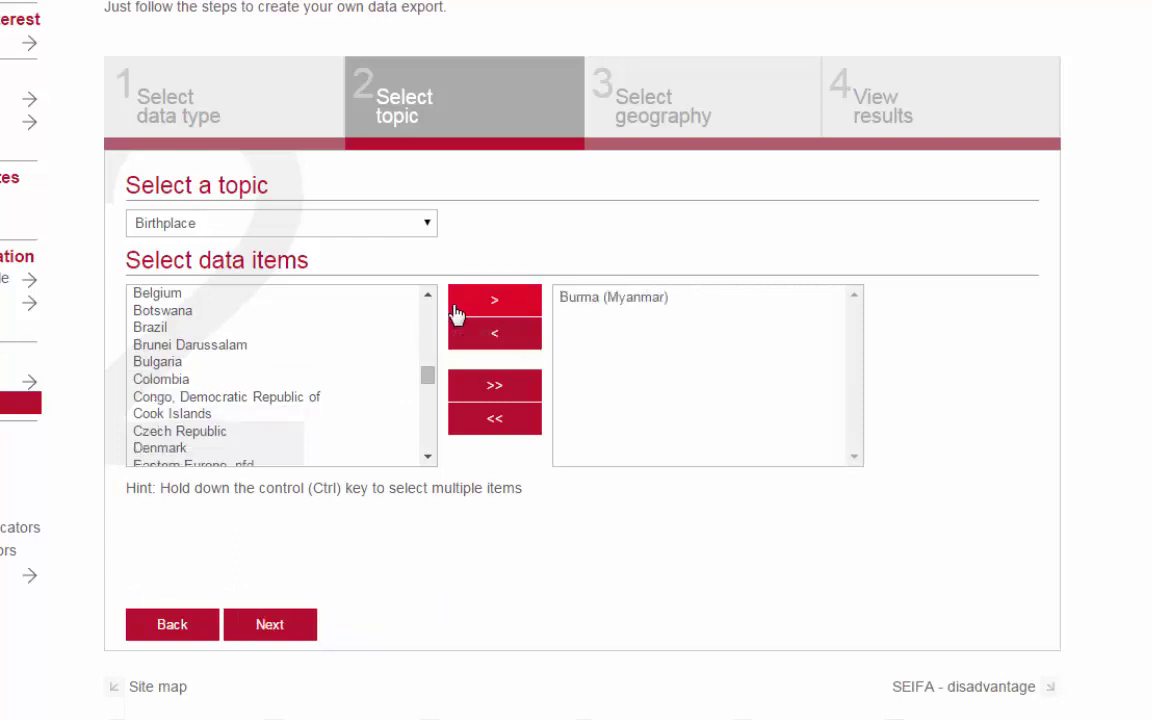
Highlight Brunei Darussalam, Congo, Democratic Republic of and Czech Republic together in the available data items, and check the topic list.
{"action": "left_click", "coordinate": [222, 346]}
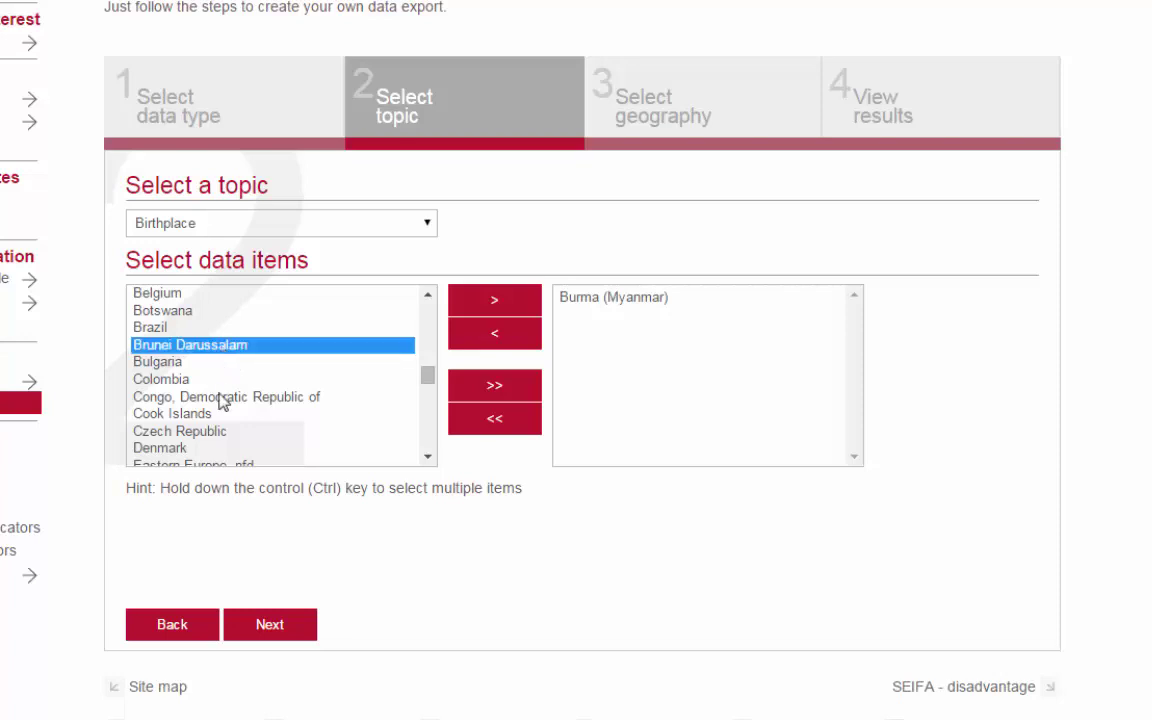
{"action": "left_click", "coordinate": [226, 397], "text": "ctrl"}
{"action": "left_click", "coordinate": [228, 431], "text": "ctrl"}
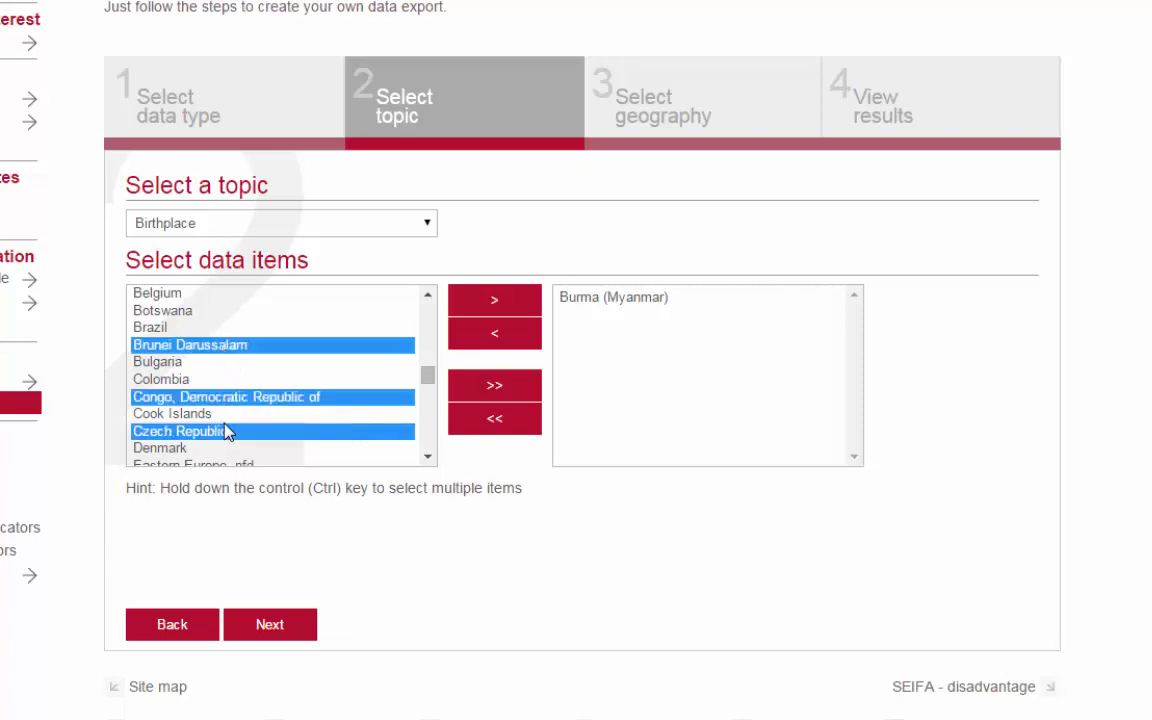
{"action": "left_click", "coordinate": [239, 231]}
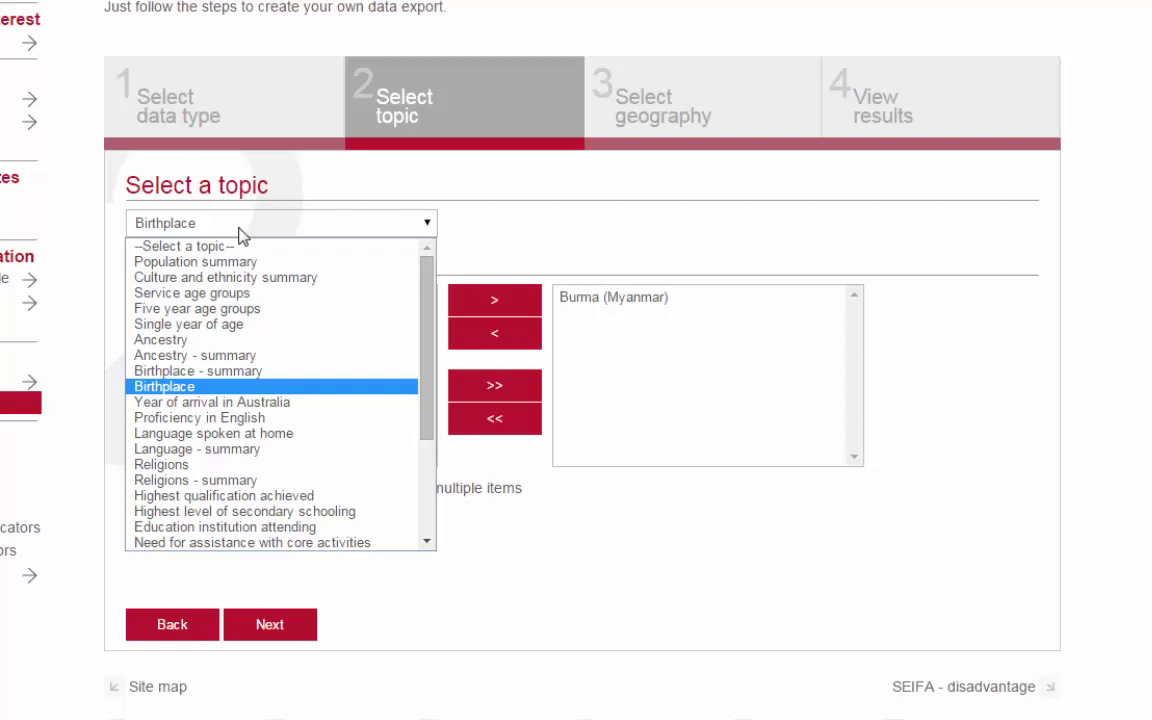
{"action": "left_click", "coordinate": [239, 234]}
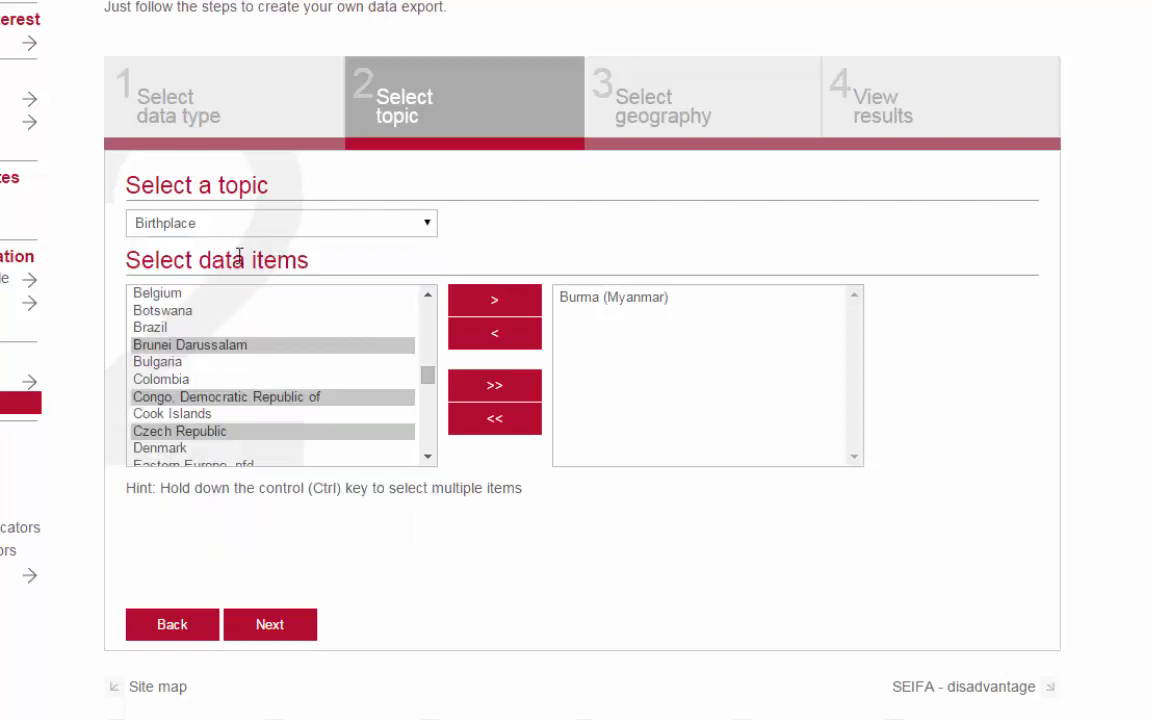
For the geography, add Blacktown, the areas from Dean Park to Emerton and all remaining areas, and generate the results preview.
{"action": "left_click", "coordinate": [269, 632]}
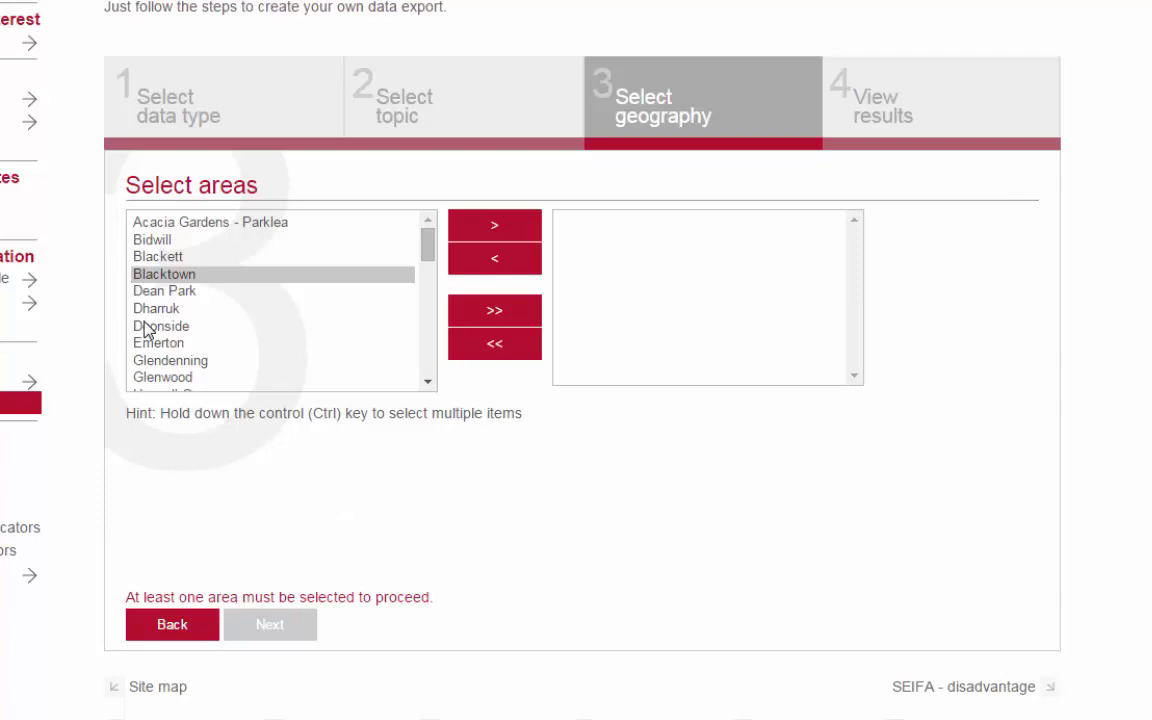
{"action": "left_click", "coordinate": [489, 229]}
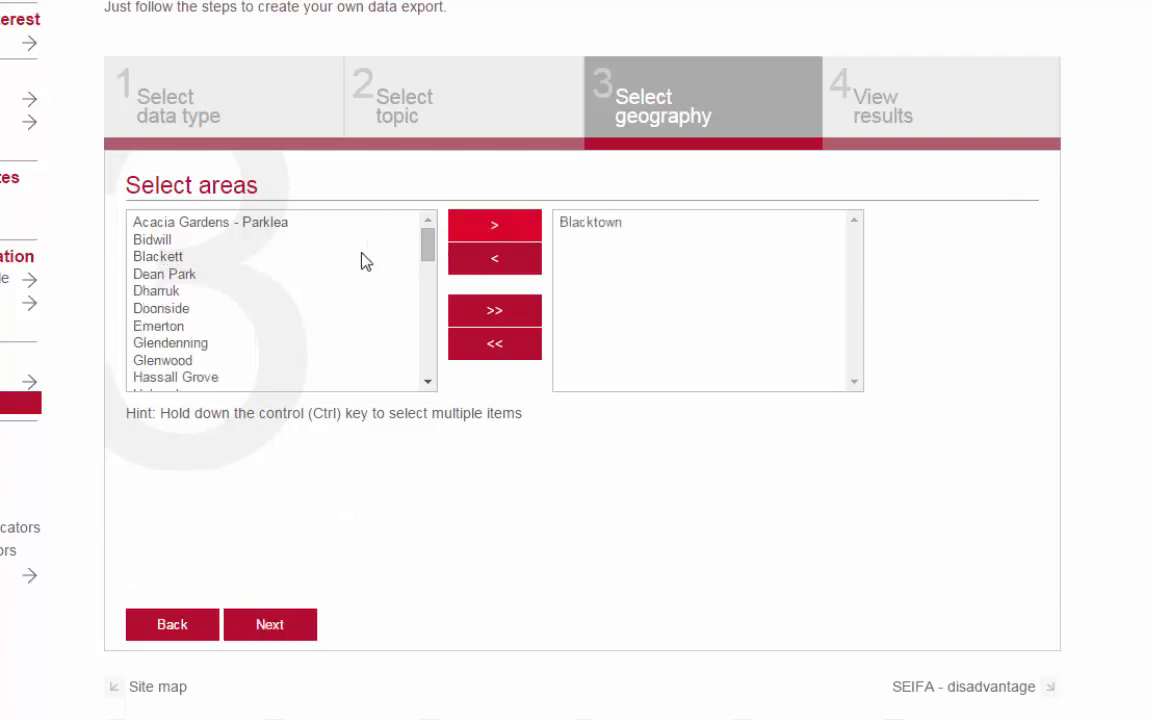
{"action": "left_click", "coordinate": [175, 275]}
{"action": "left_click", "coordinate": [180, 324], "text": "shift"}
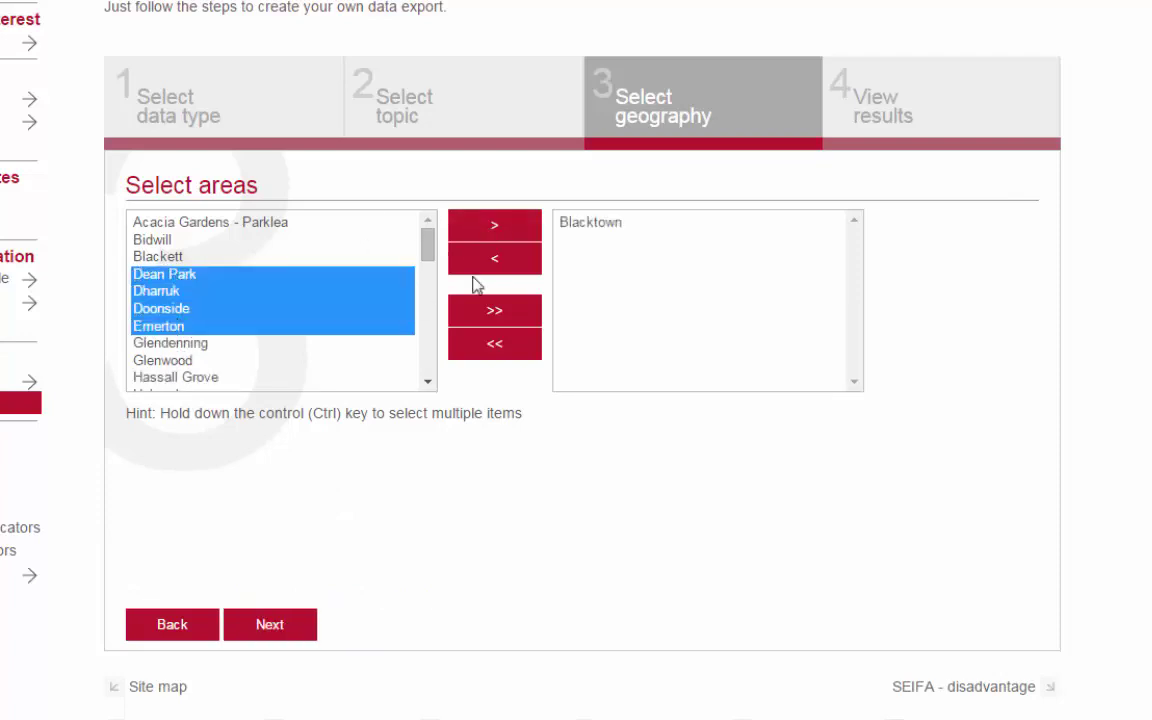
{"action": "left_click", "coordinate": [507, 238]}
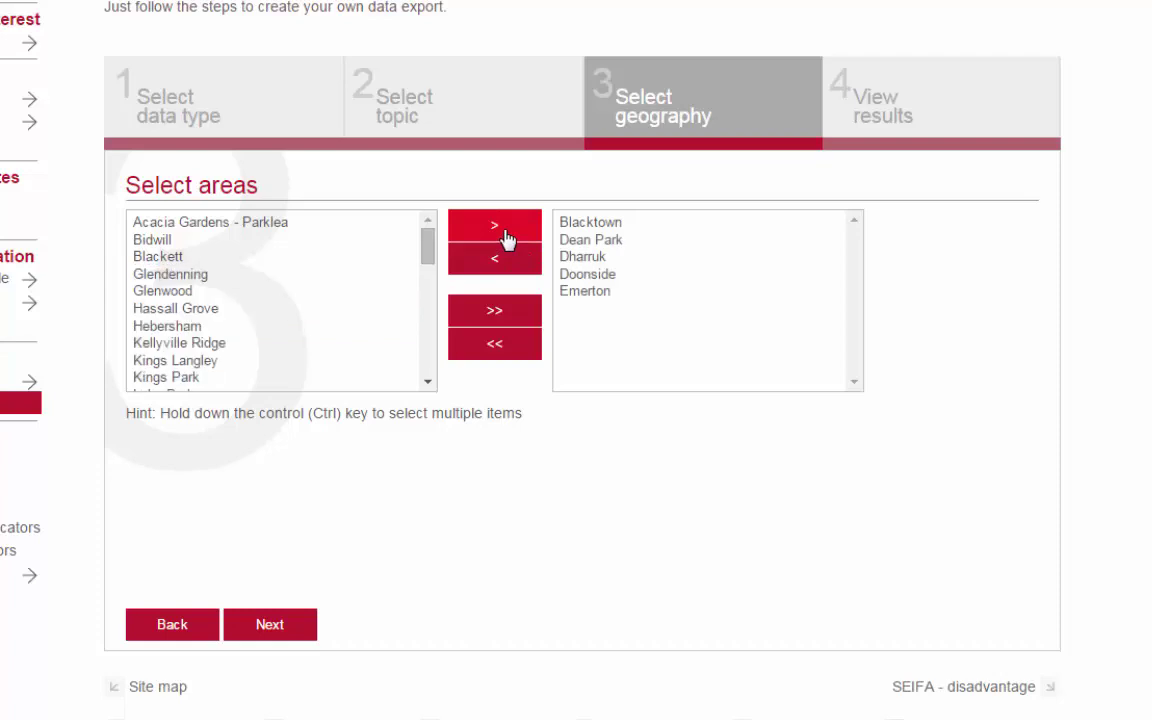
{"action": "left_click", "coordinate": [489, 317]}
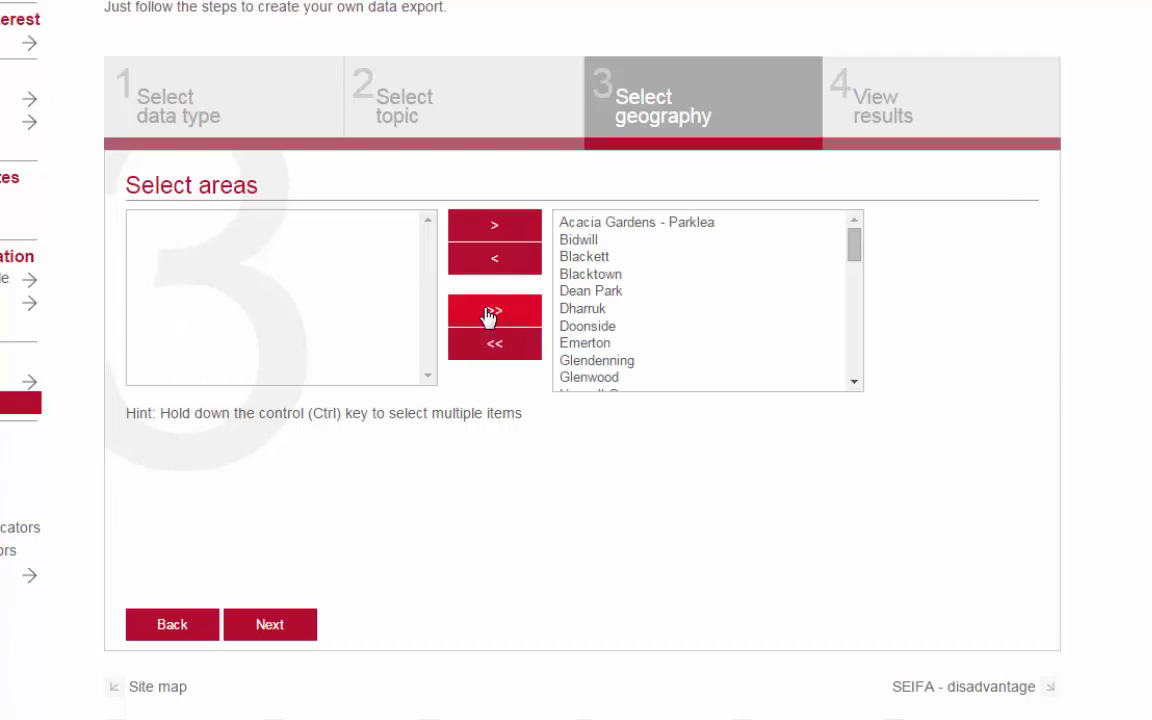
{"action": "left_click", "coordinate": [303, 626]}
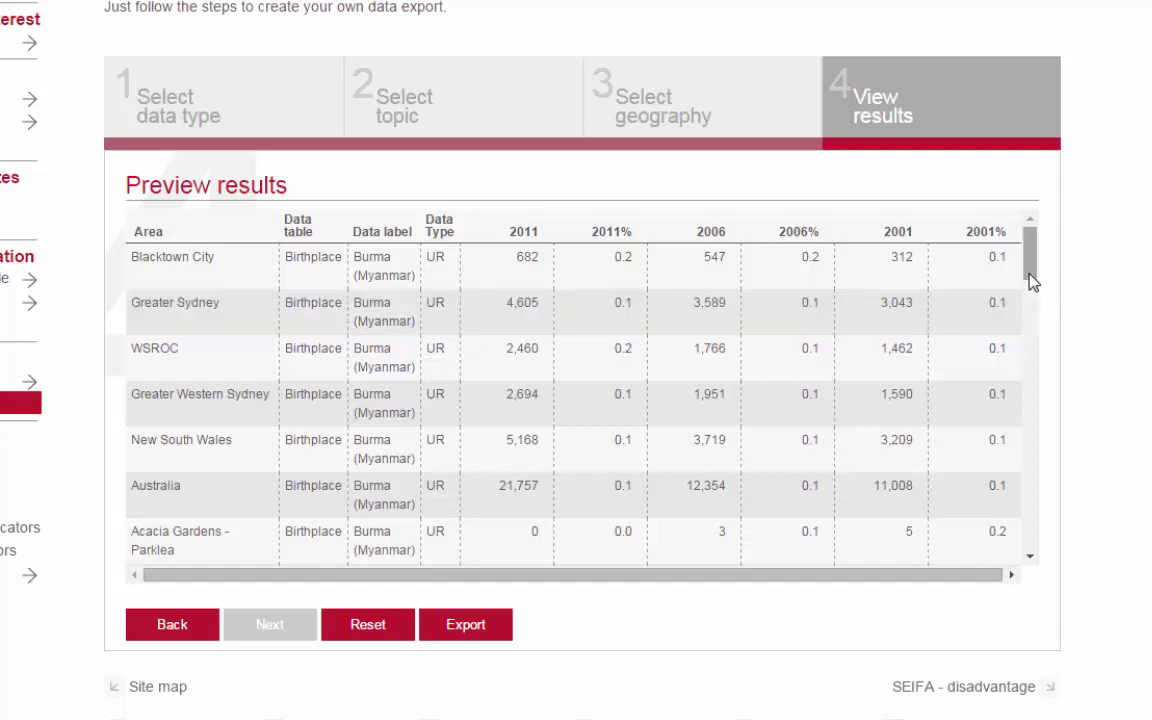
Review the previewed Burma (Myanmar) birthplace results across the areas and reset the data exporter.
{"action": "scroll", "coordinate": [1032, 310], "scroll_direction": "down", "scroll_amount": 3}
{"action": "scroll", "coordinate": [1035, 332], "scroll_direction": "down", "scroll_amount": 6}
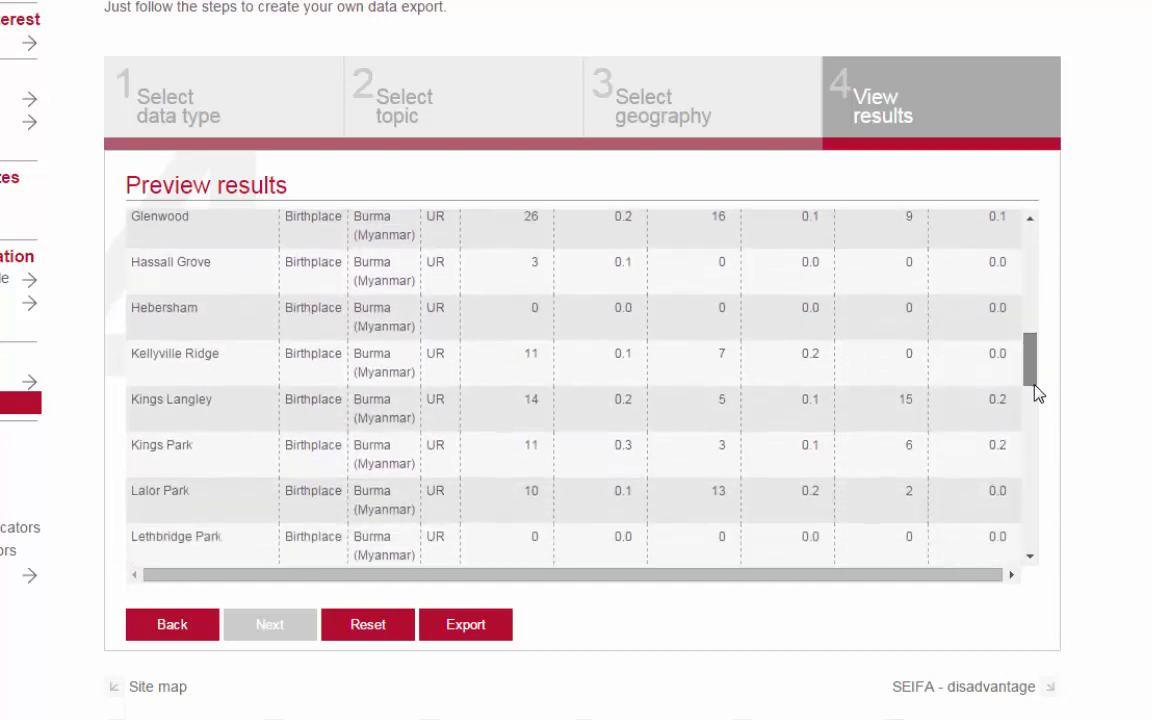
{"action": "scroll", "coordinate": [1040, 402], "scroll_direction": "down", "scroll_amount": 6}
{"action": "scroll", "coordinate": [1055, 483], "scroll_direction": "down", "scroll_amount": 1}
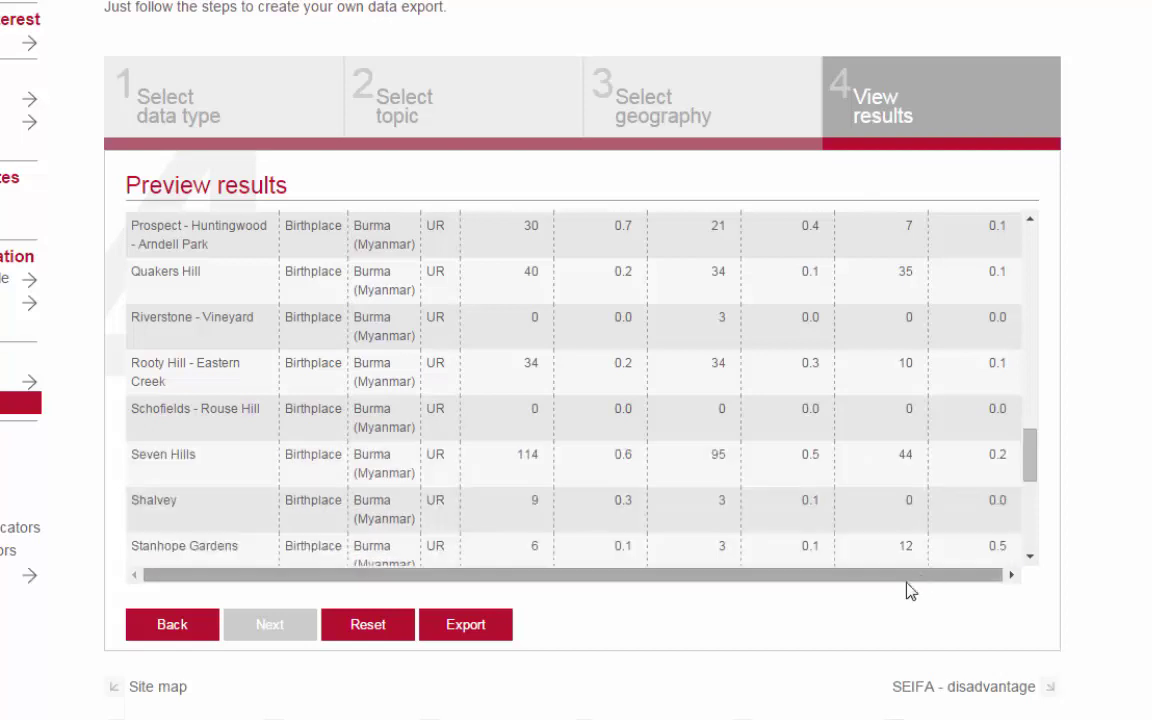
{"action": "left_click", "coordinate": [380, 634]}
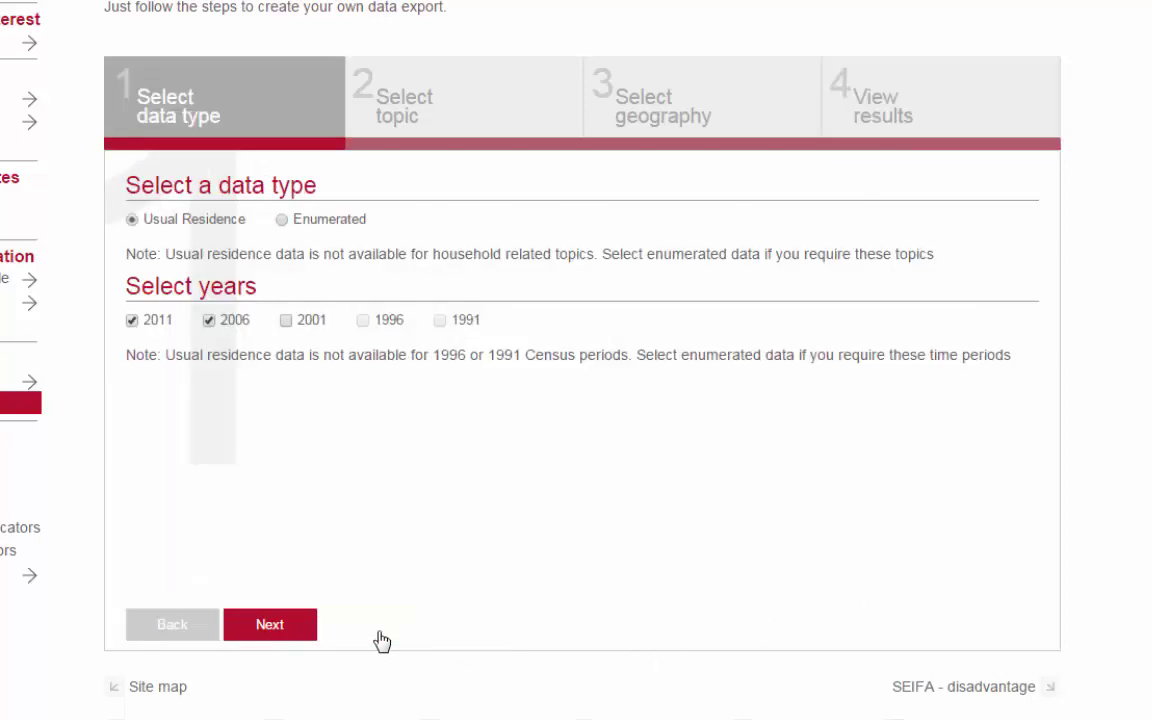